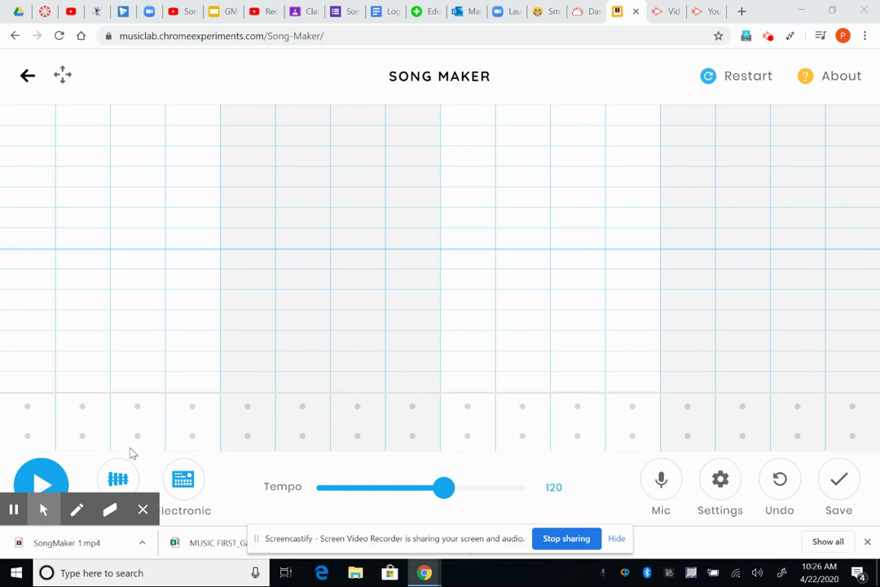
# Step: Switch the melody instrument to synth and start a high note on the first beat
pyautogui.click(119, 477)
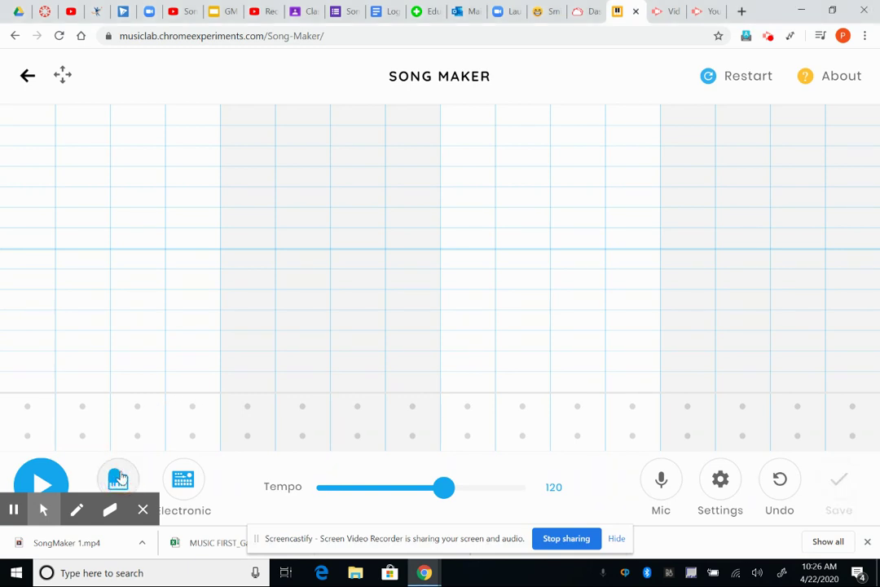
pyautogui.click(119, 477)
pyautogui.click(119, 477)
pyautogui.click(119, 478)
pyautogui.click(24, 144)
# Step: Stretch the high purple note across all four beats of the first measure
pyautogui.click(67, 141)
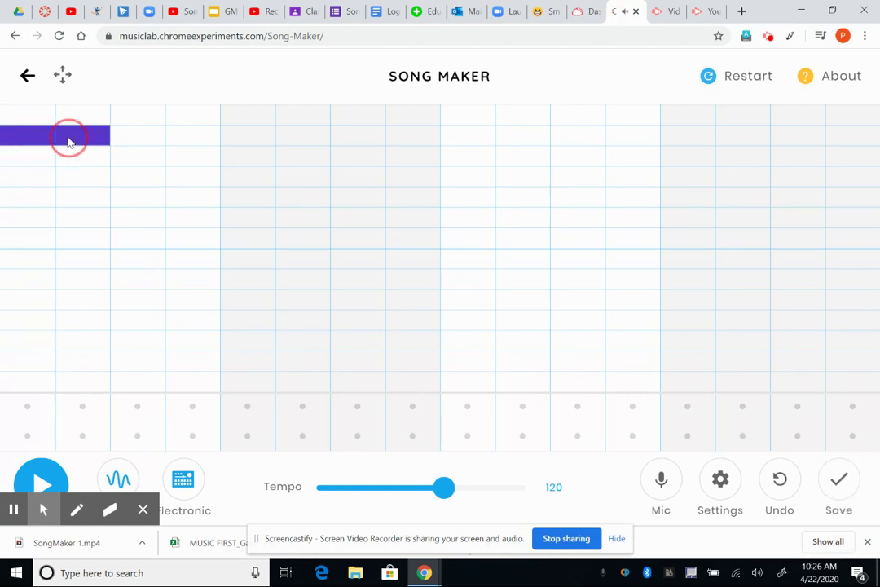
pyautogui.click(128, 139)
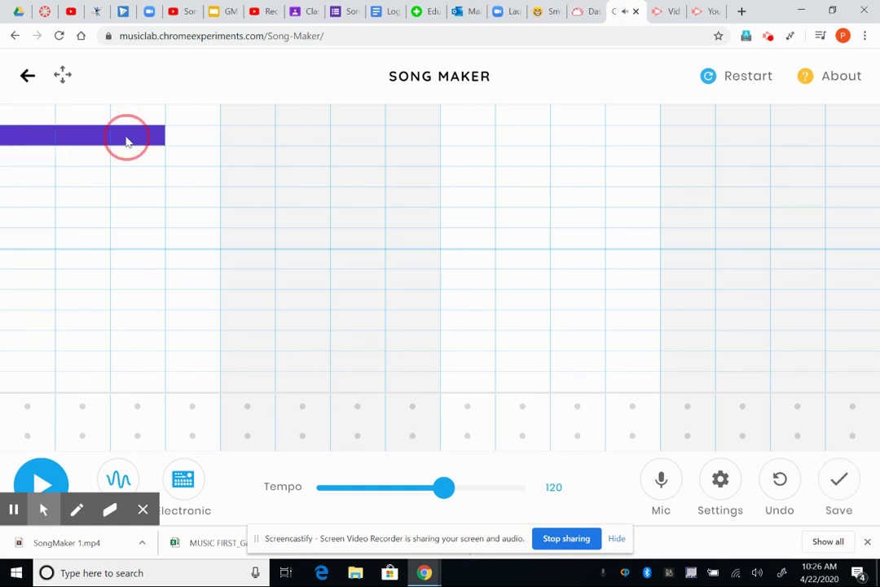
pyautogui.click(179, 144)
pyautogui.click(33, 238)
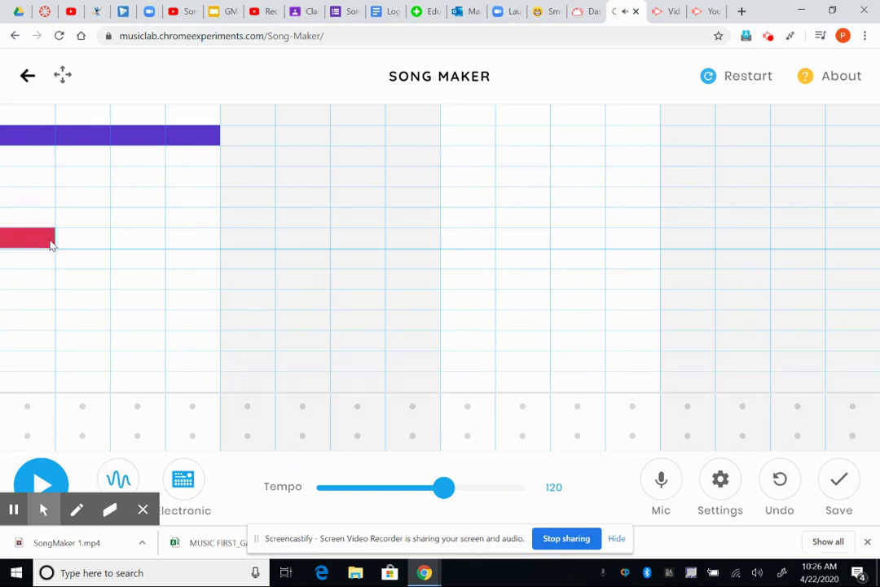
pyautogui.click(36, 238)
# Step: Add a four-beat green note below it and play the first measure back
pyautogui.click(34, 178)
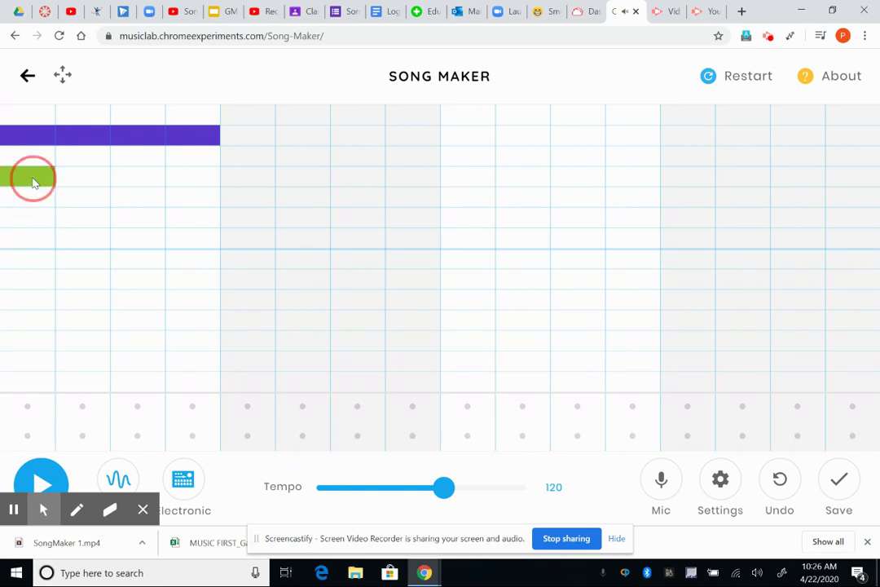
pyautogui.click(68, 182)
pyautogui.click(121, 186)
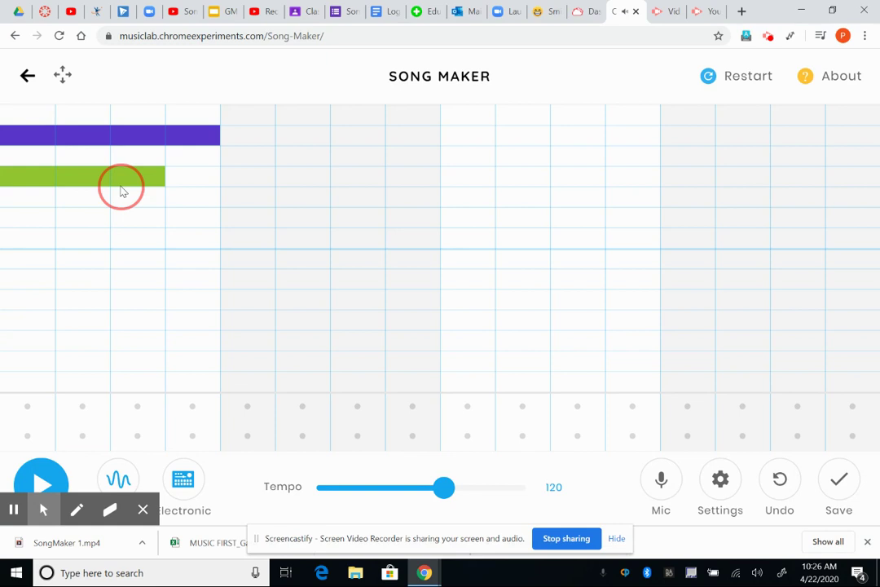
pyautogui.click(177, 180)
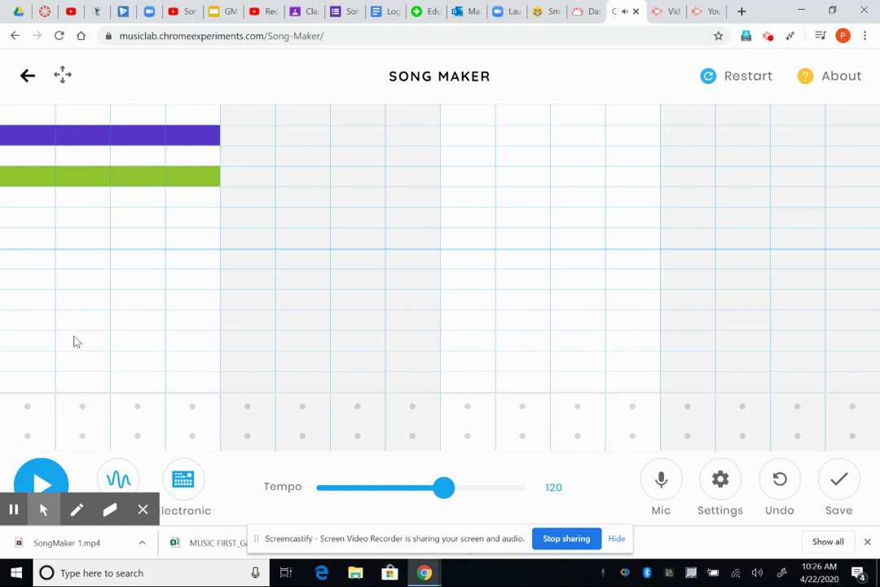
pyautogui.click(39, 480)
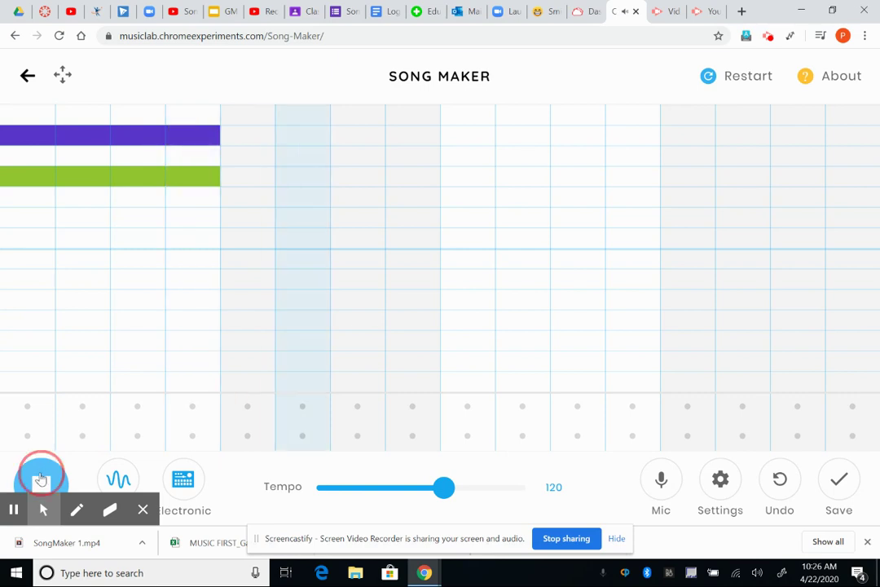
pyautogui.click(39, 480)
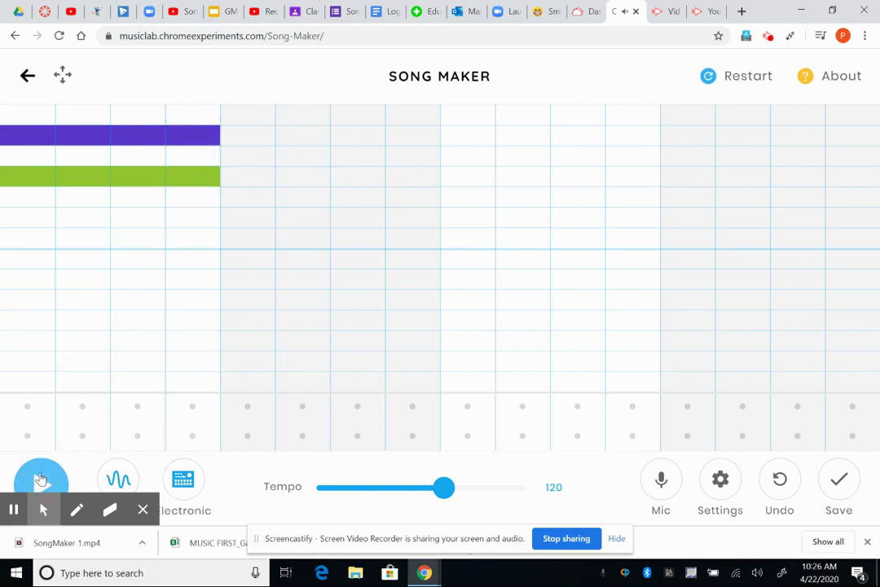
# Step: Add four-beat pink and teal notes in measure two, then play the first two measures
pyautogui.click(243, 259)
pyautogui.click(247, 299)
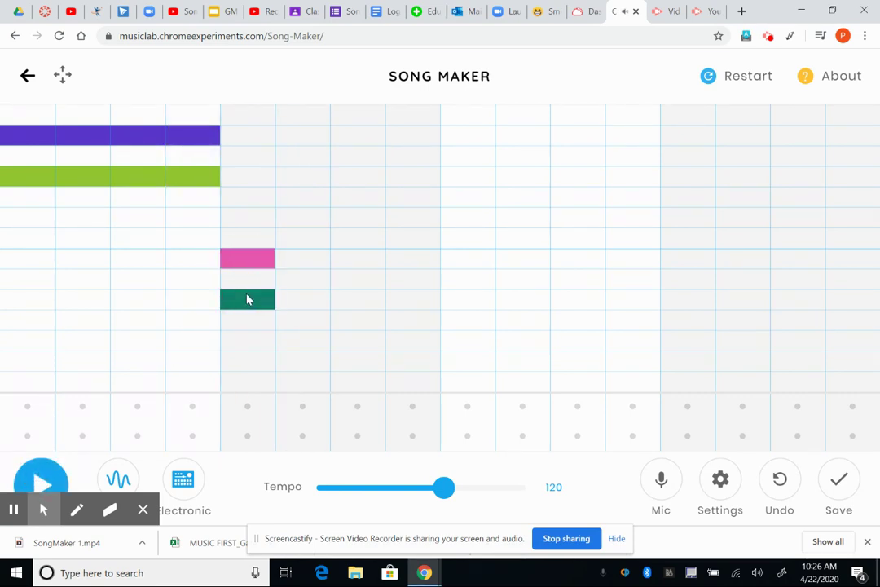
pyautogui.click(309, 262)
pyautogui.click(306, 300)
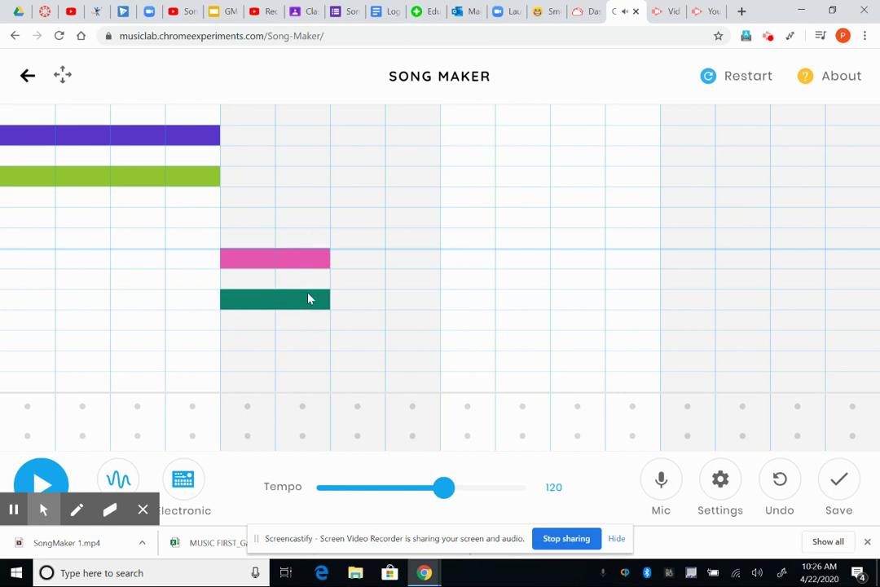
pyautogui.click(361, 298)
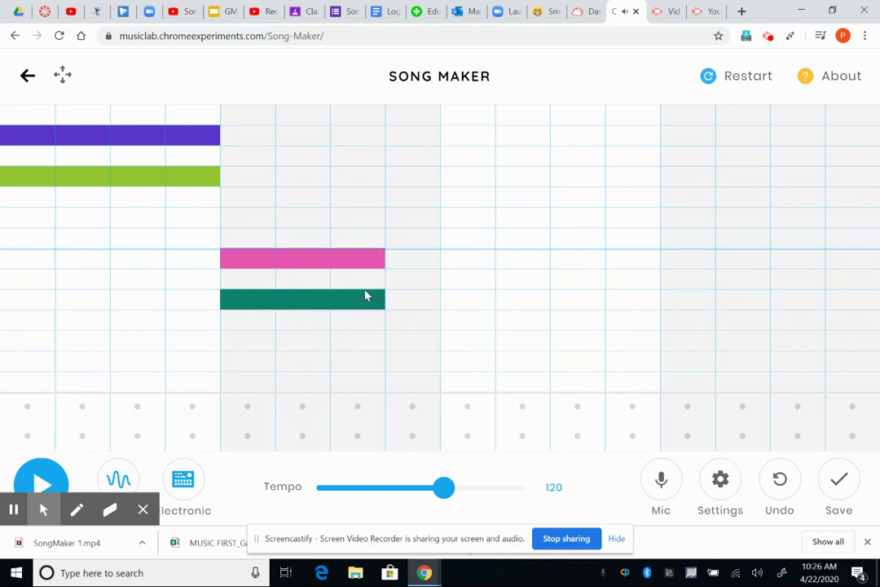
pyautogui.click(405, 262)
pyautogui.click(401, 302)
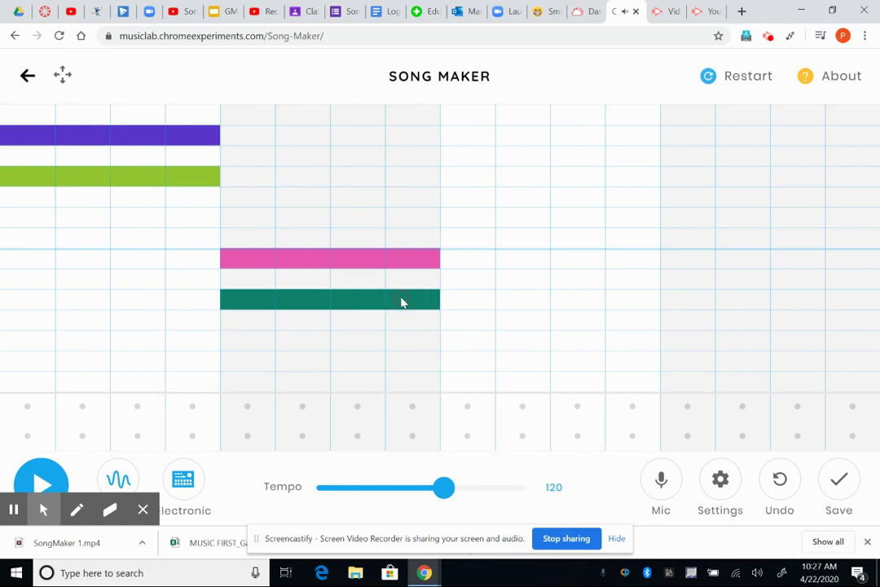
pyautogui.click(40, 483)
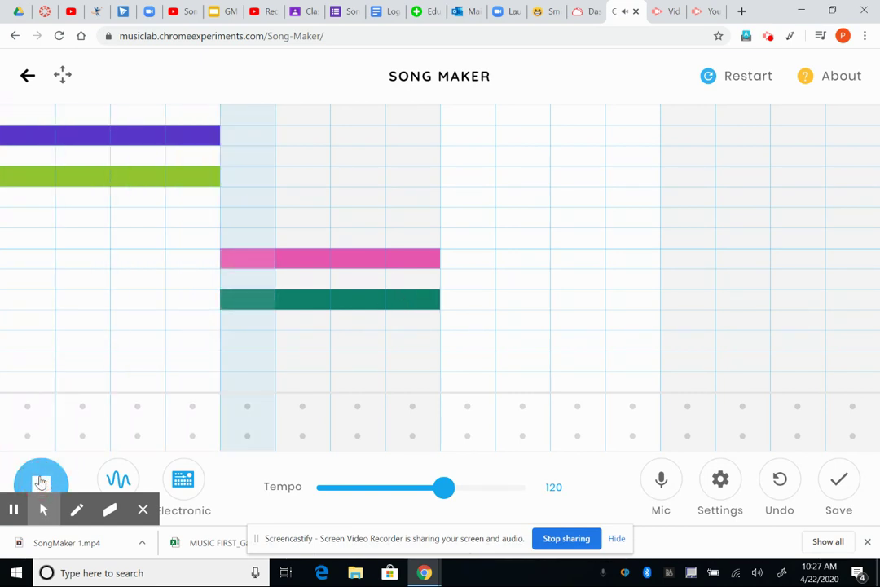
# Step: Add two-beat red and orange notes in measure three
pyautogui.click(41, 482)
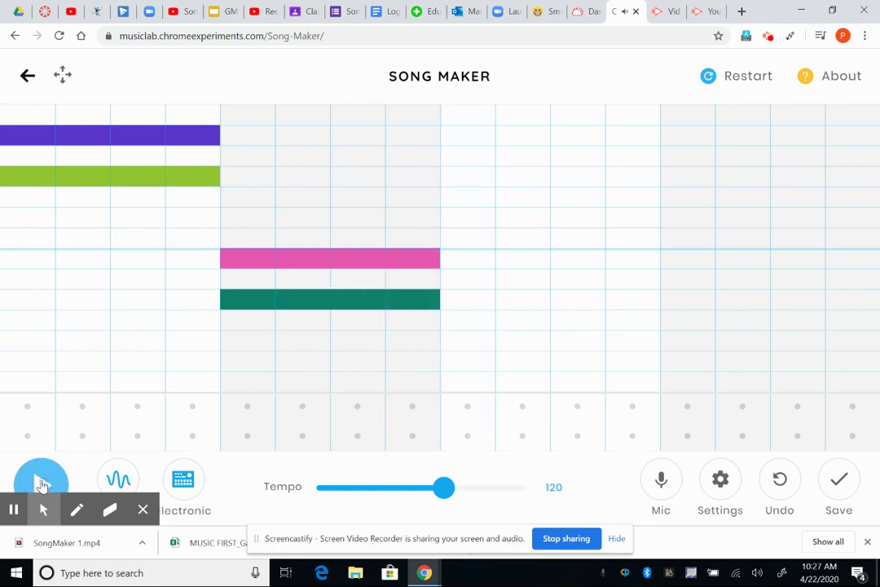
pyautogui.click(468, 238)
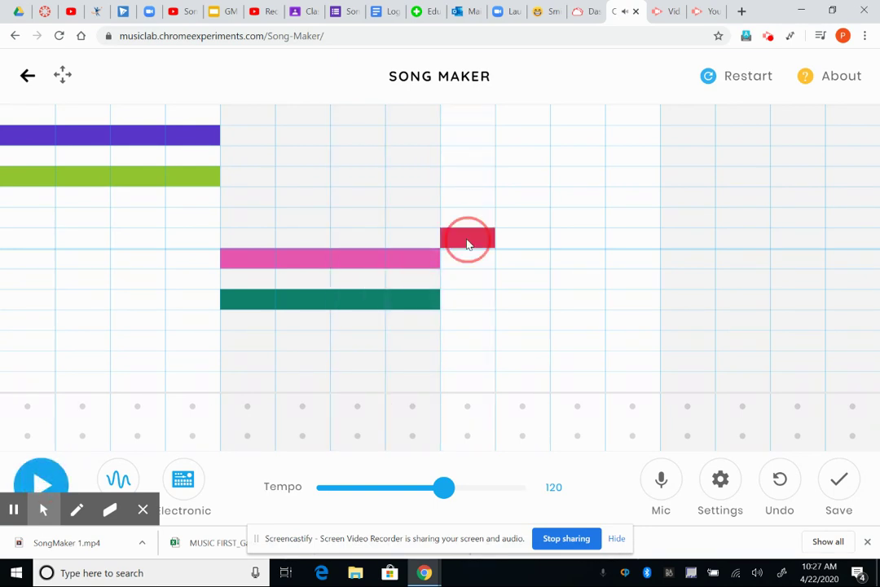
pyautogui.click(515, 237)
pyautogui.click(565, 219)
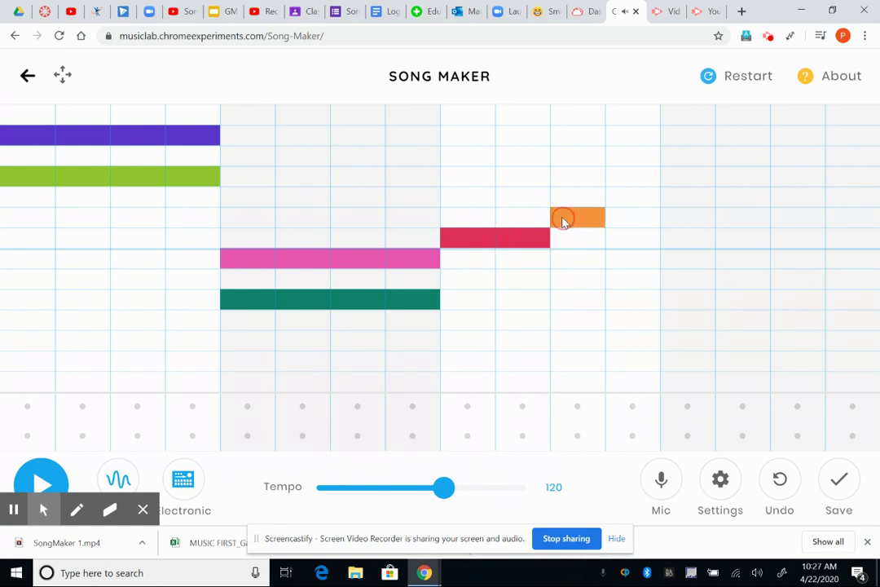
pyautogui.click(623, 224)
# Step: Add a high four-beat green note across measure four and play the whole melody
pyautogui.click(681, 156)
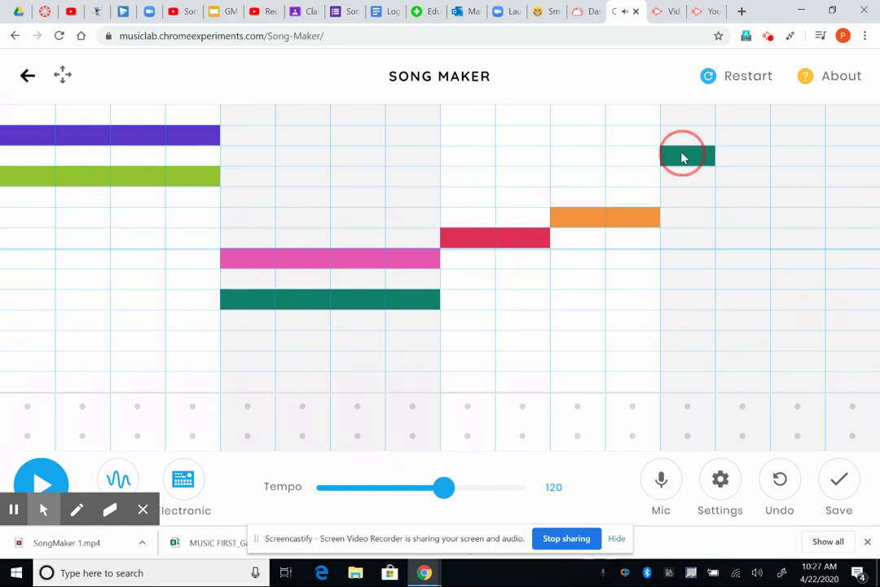
pyautogui.click(740, 158)
pyautogui.click(782, 158)
pyautogui.click(840, 159)
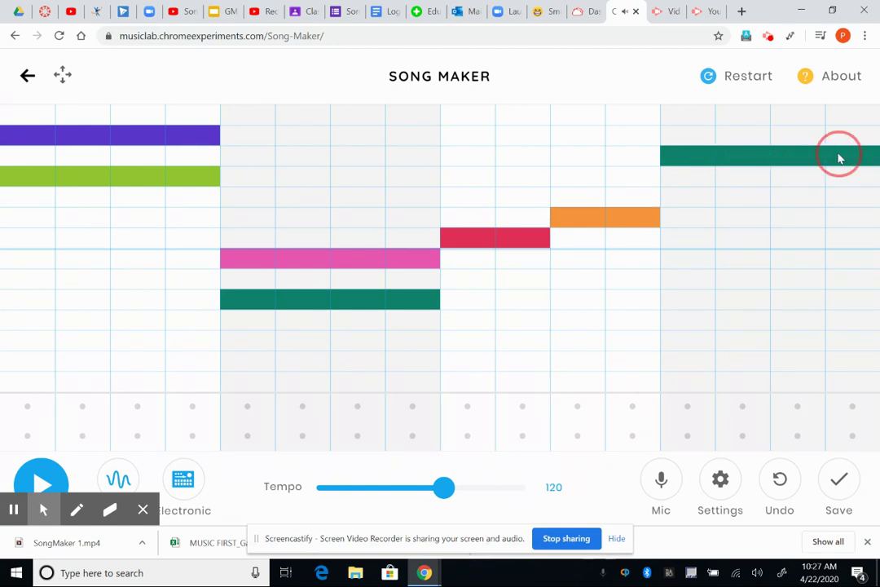
pyautogui.click(42, 483)
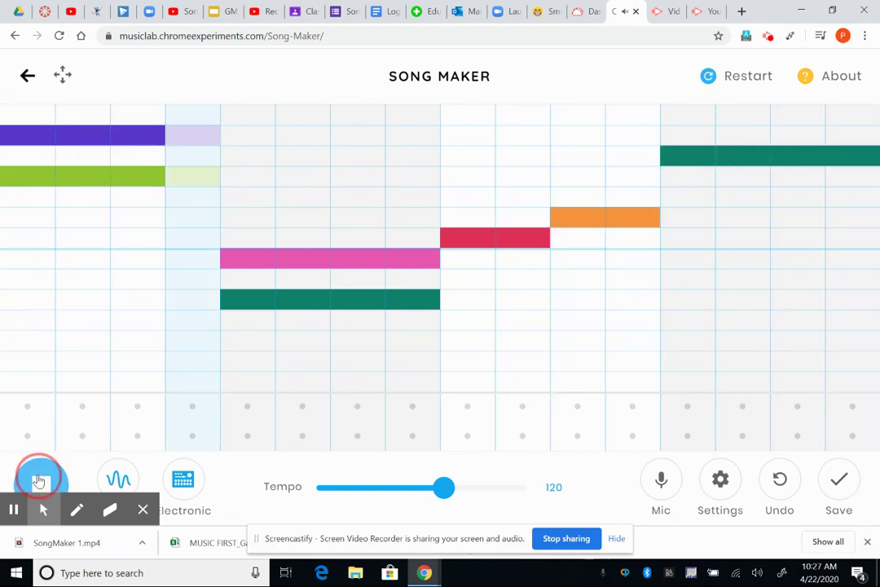
pyautogui.click(39, 480)
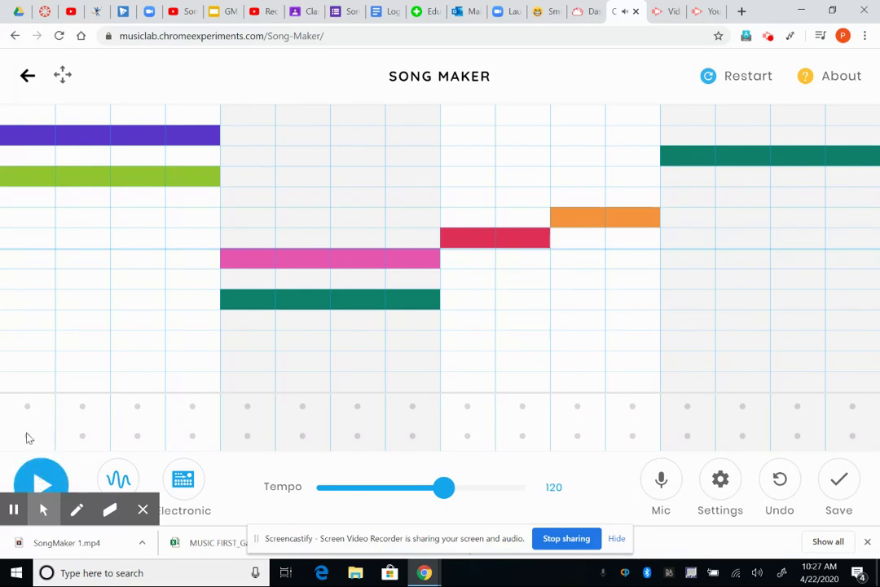
# Step: Set the percussion to Kit with a low drum hit on the first beat
pyautogui.click(184, 484)
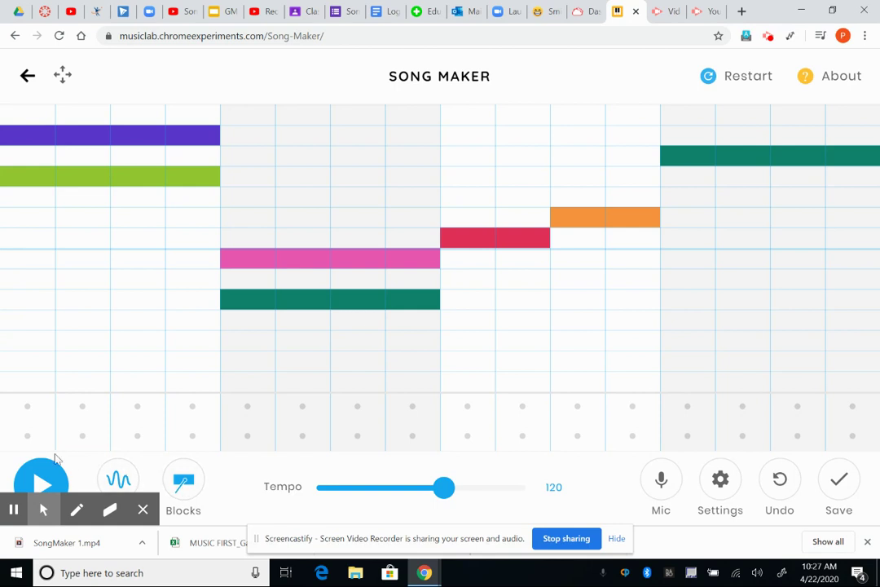
pyautogui.click(27, 436)
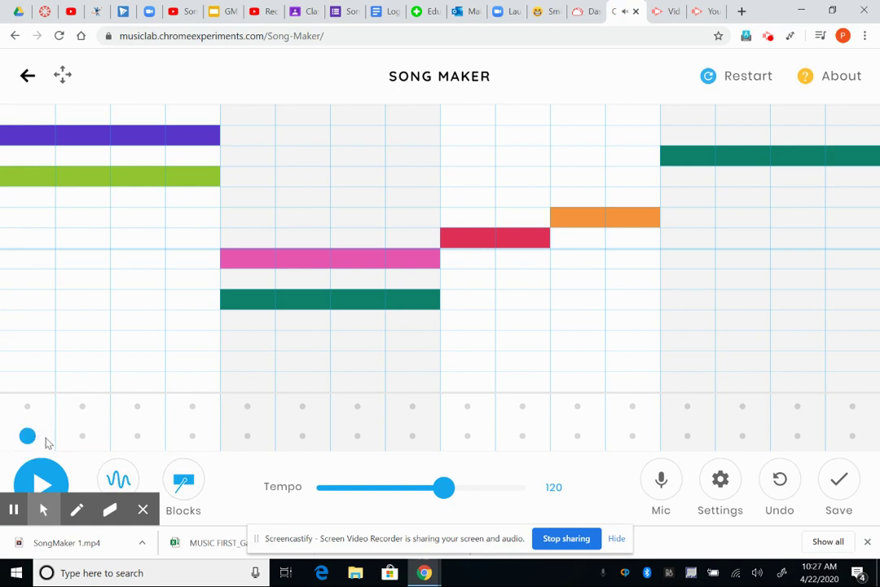
pyautogui.click(184, 482)
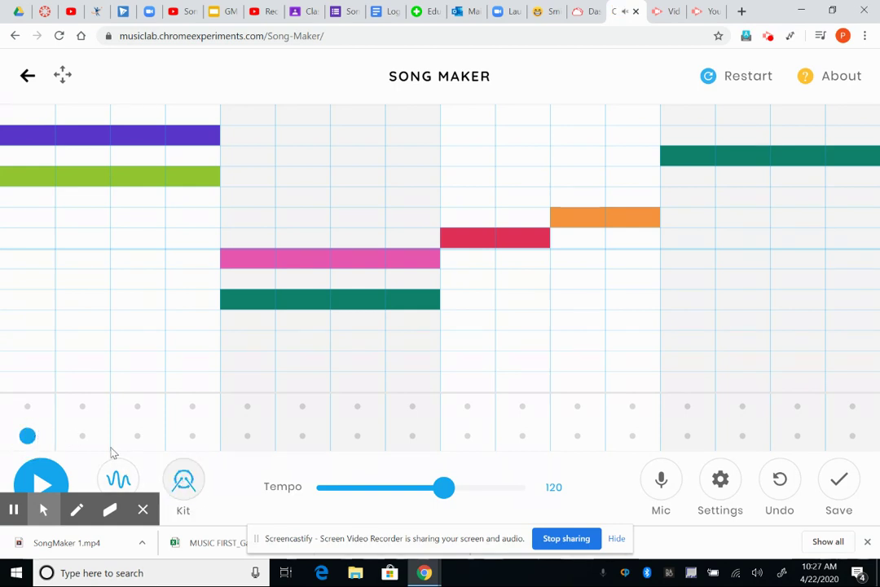
# Step: Add lower kick hits in columns 3, 5, 7, 9, 11 and 15
pyautogui.click(137, 436)
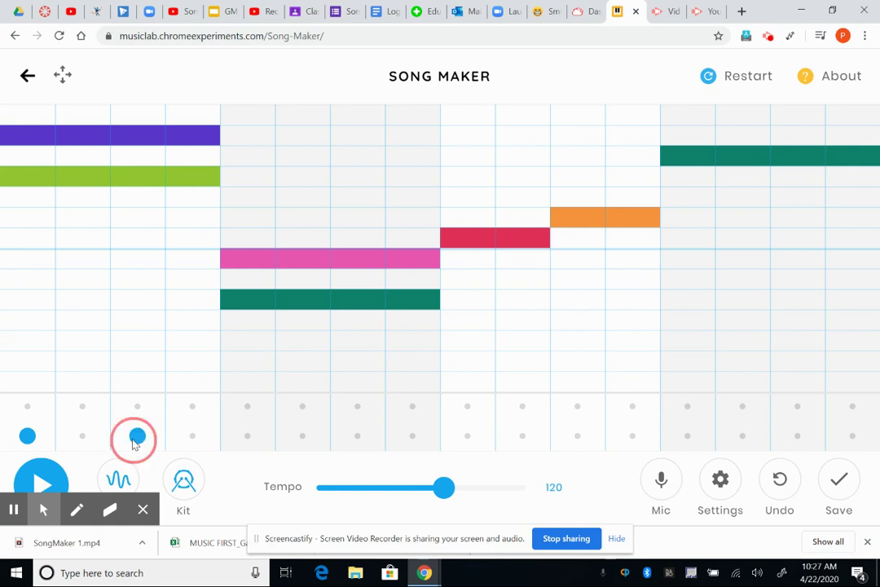
pyautogui.click(247, 436)
pyautogui.click(357, 436)
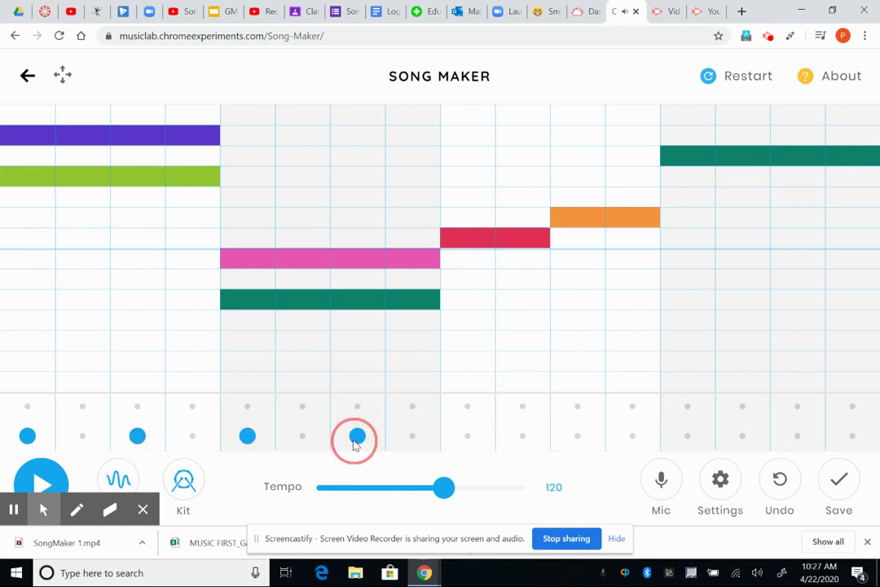
pyautogui.click(465, 437)
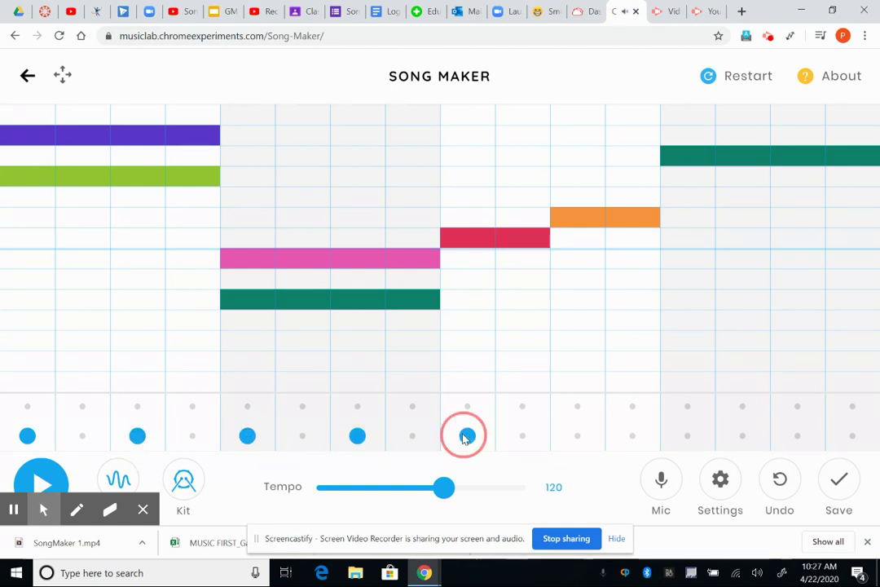
pyautogui.click(577, 436)
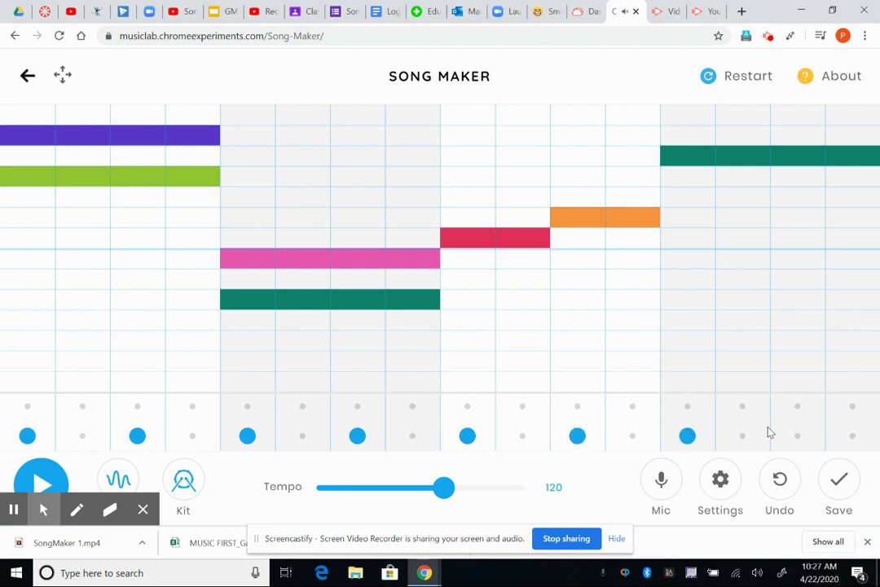
pyautogui.click(796, 437)
# Step: Add upper snare hits on the early even beats, removing a stray hit on beat 7
pyautogui.click(81, 409)
pyautogui.click(192, 407)
pyautogui.click(302, 407)
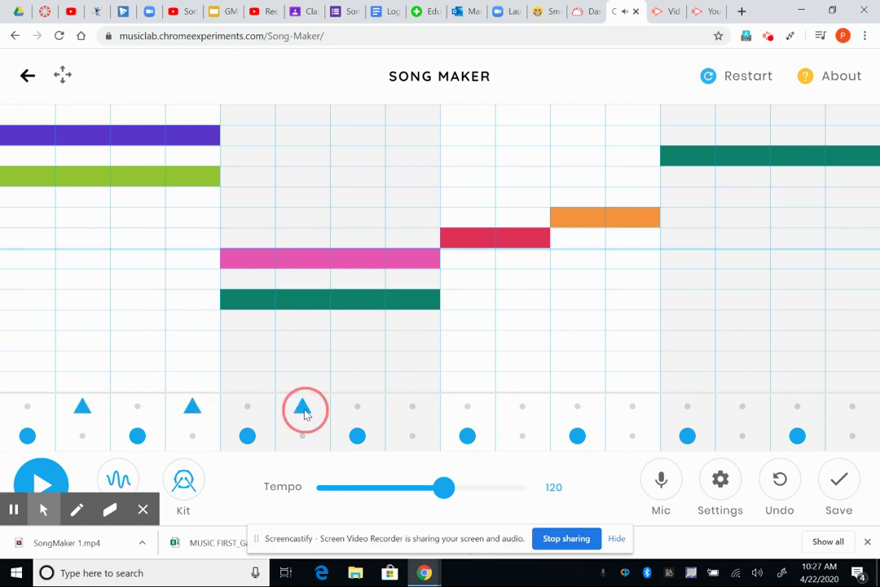
pyautogui.click(357, 407)
pyautogui.click(412, 407)
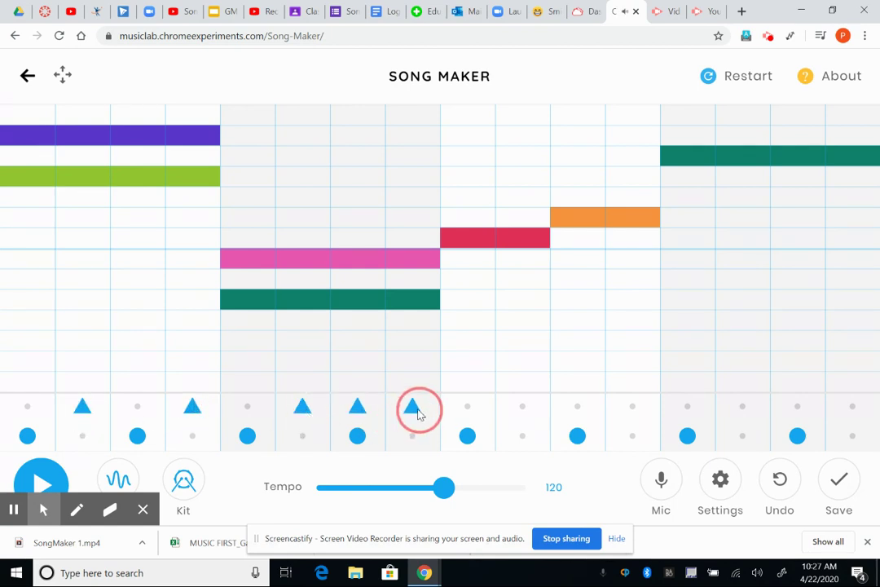
pyautogui.click(358, 408)
# Step: Add upper hits on beats 10, 12, 14, 15, 16 and a lower hit on beat 16
pyautogui.click(524, 407)
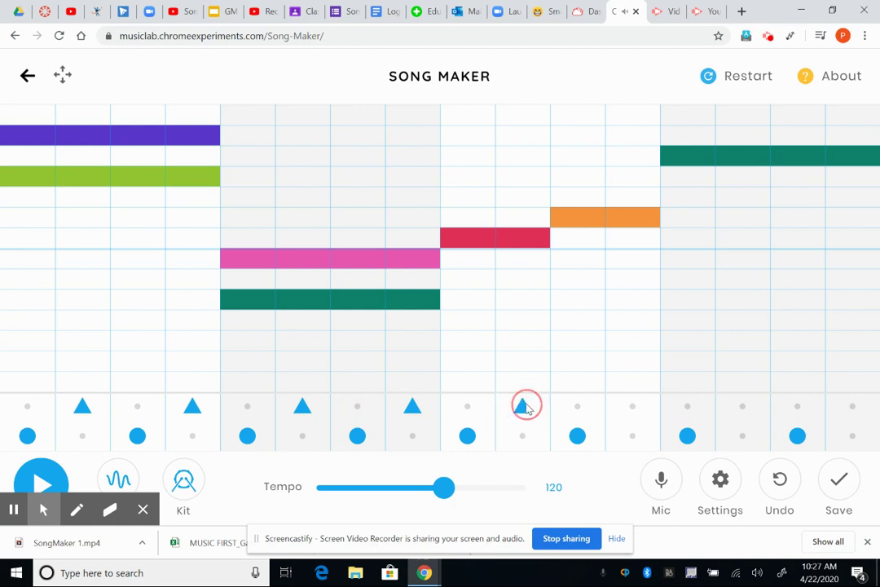
pyautogui.click(632, 407)
pyautogui.click(582, 407)
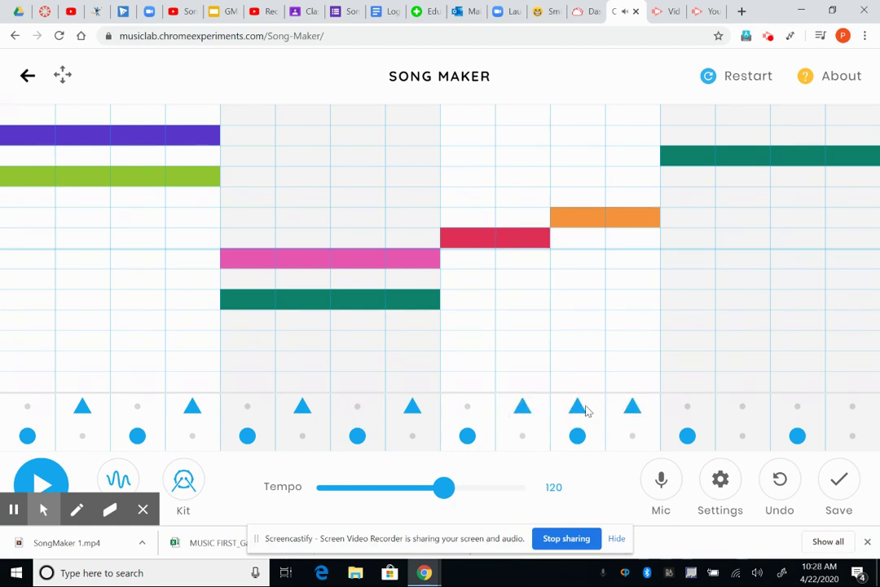
pyautogui.click(582, 406)
pyautogui.click(745, 407)
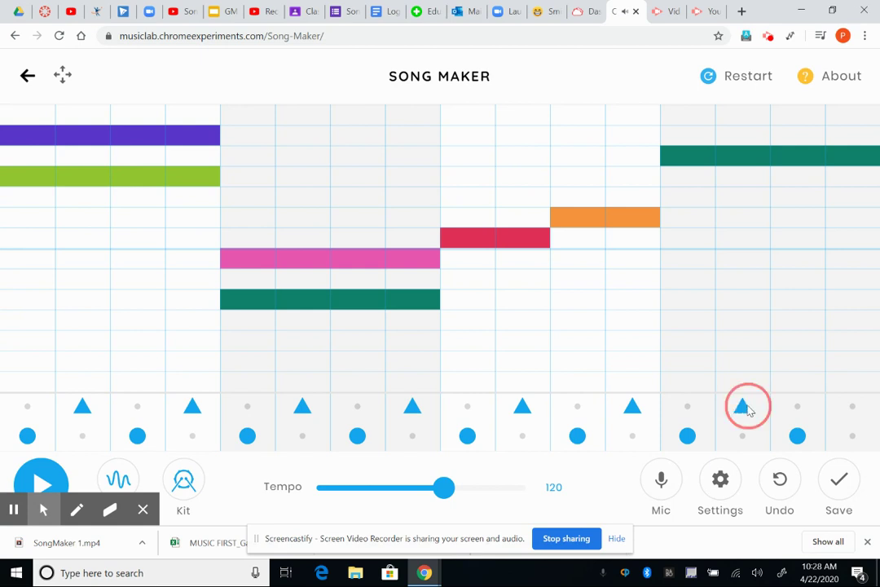
pyautogui.click(797, 409)
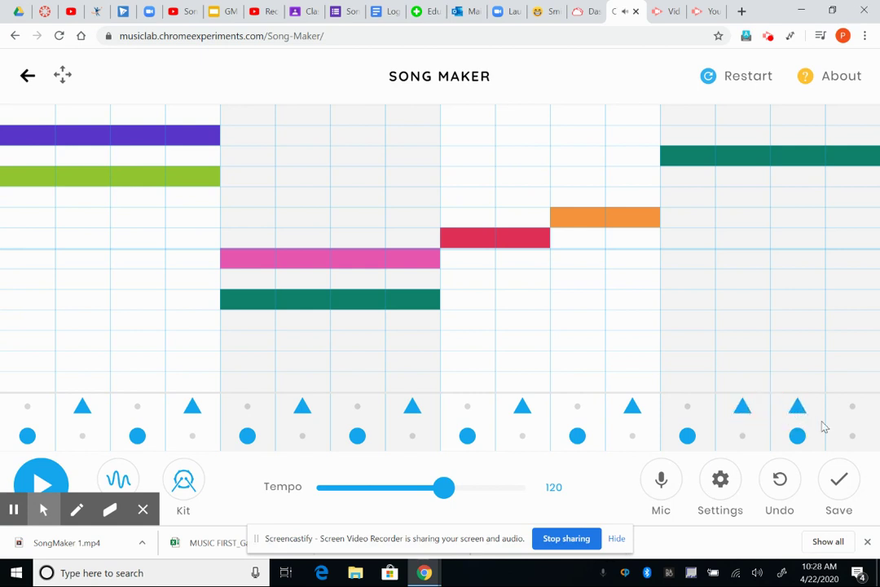
pyautogui.click(855, 406)
pyautogui.click(852, 436)
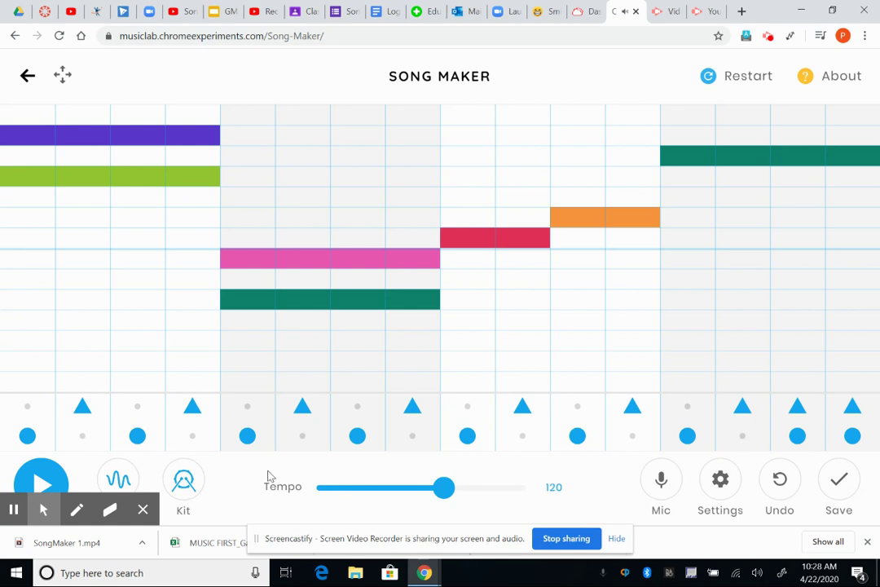
pyautogui.click(39, 482)
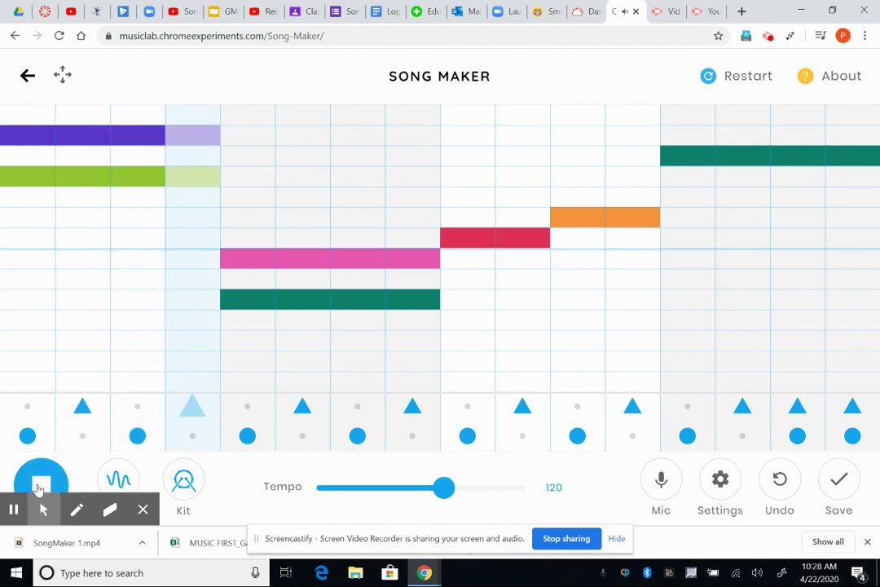
pyautogui.click(43, 509)
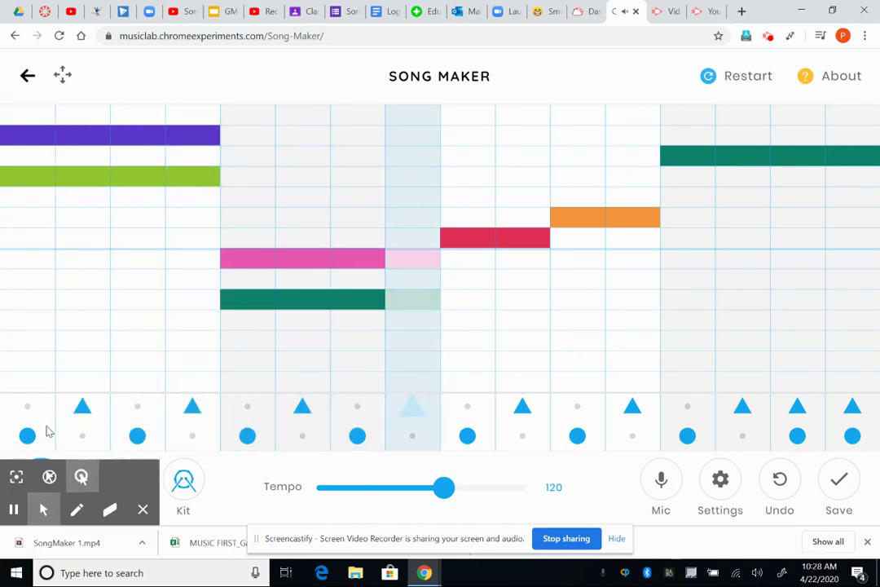
pyautogui.click(39, 482)
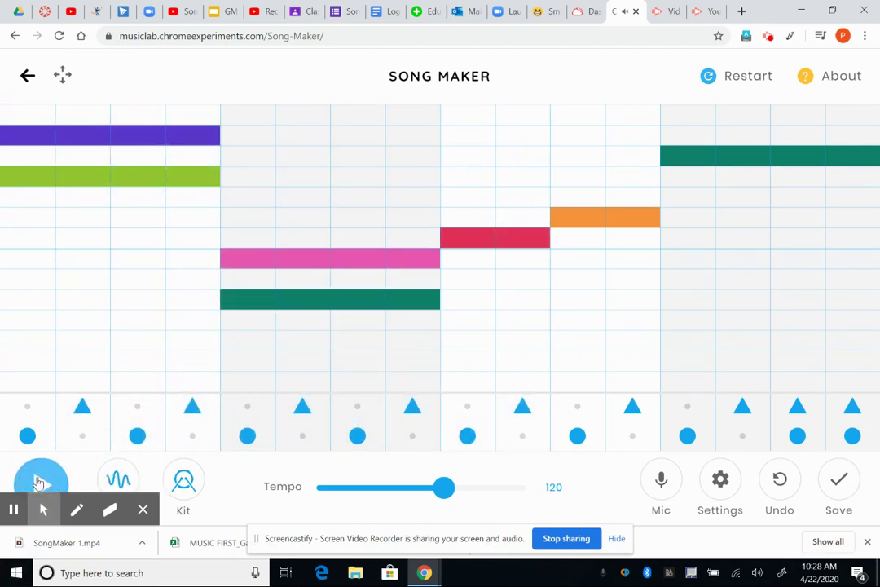
# Step: Change the melody to marimba and the drums to Electronic, then play the song
pyautogui.click(120, 477)
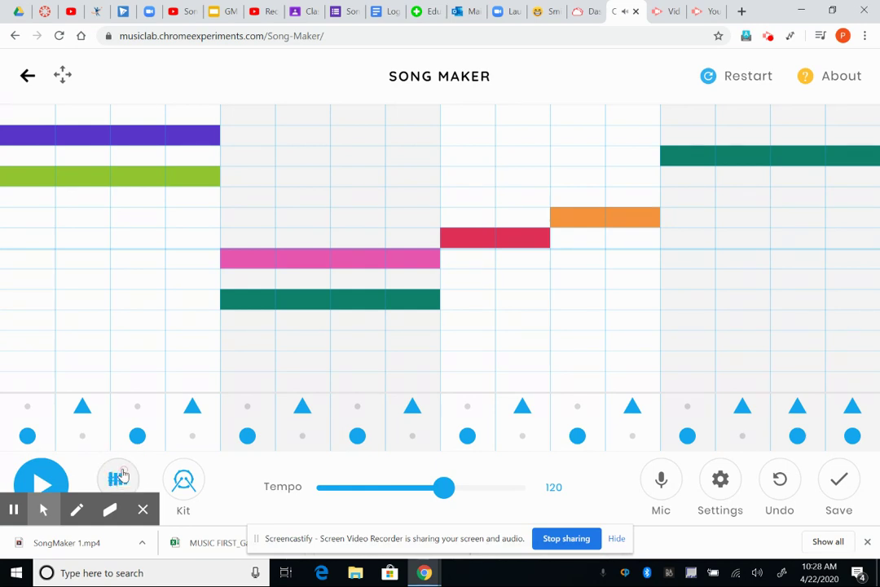
pyautogui.click(184, 480)
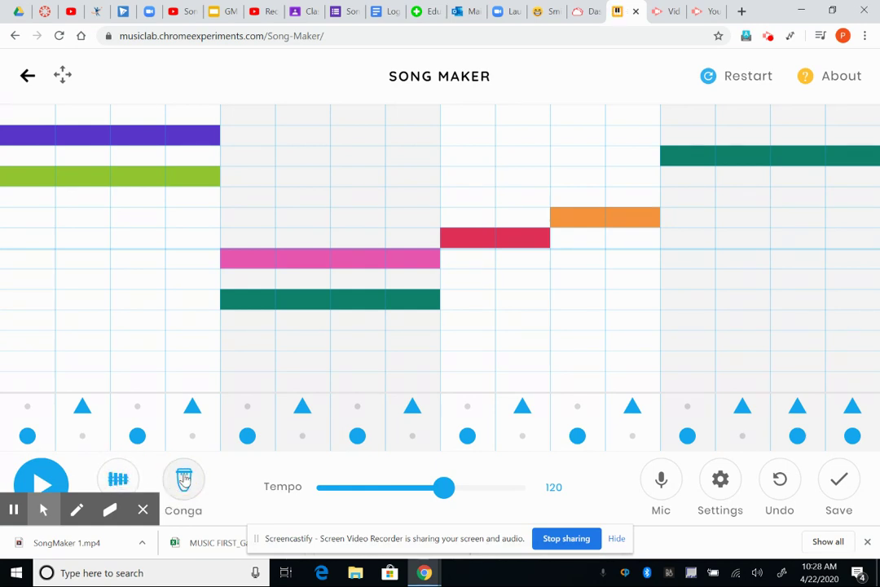
pyautogui.click(184, 479)
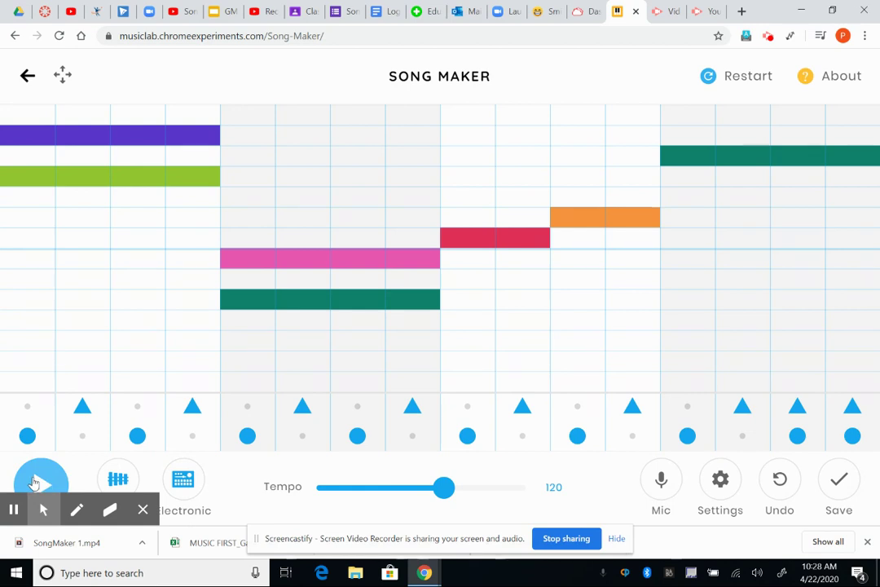
pyautogui.click(35, 483)
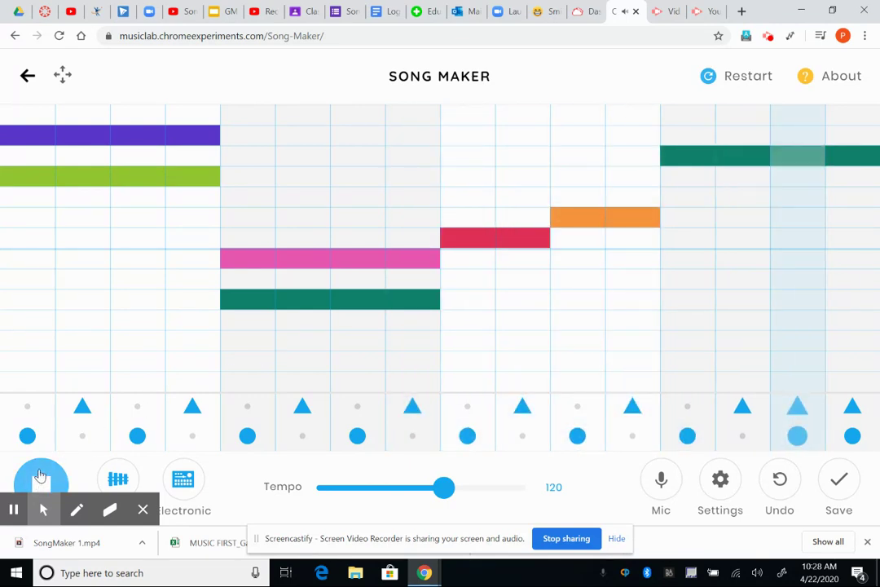
pyautogui.click(40, 477)
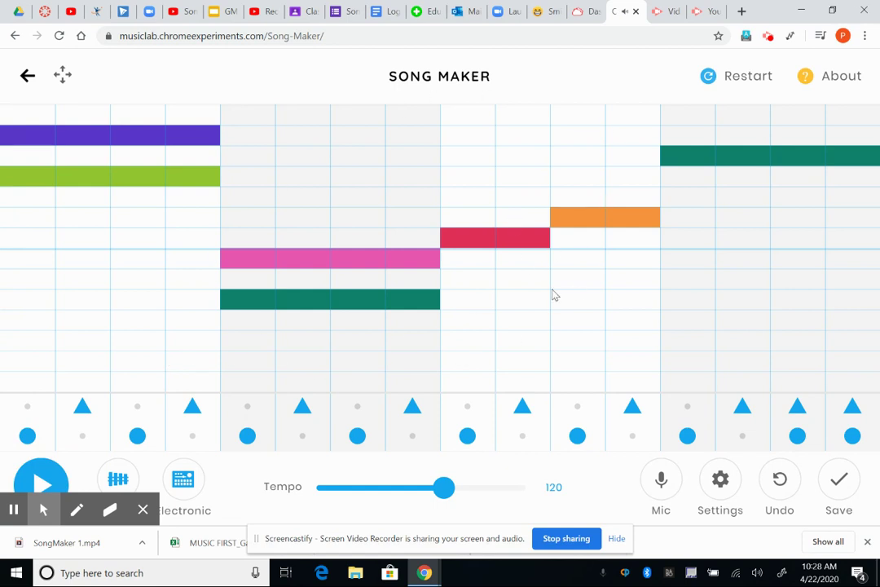
pyautogui.click(719, 483)
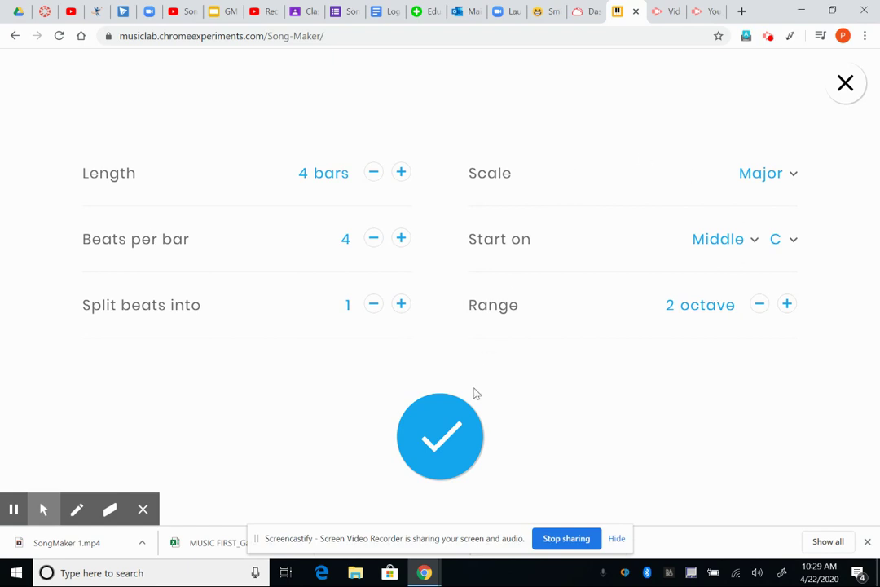
pyautogui.click(441, 432)
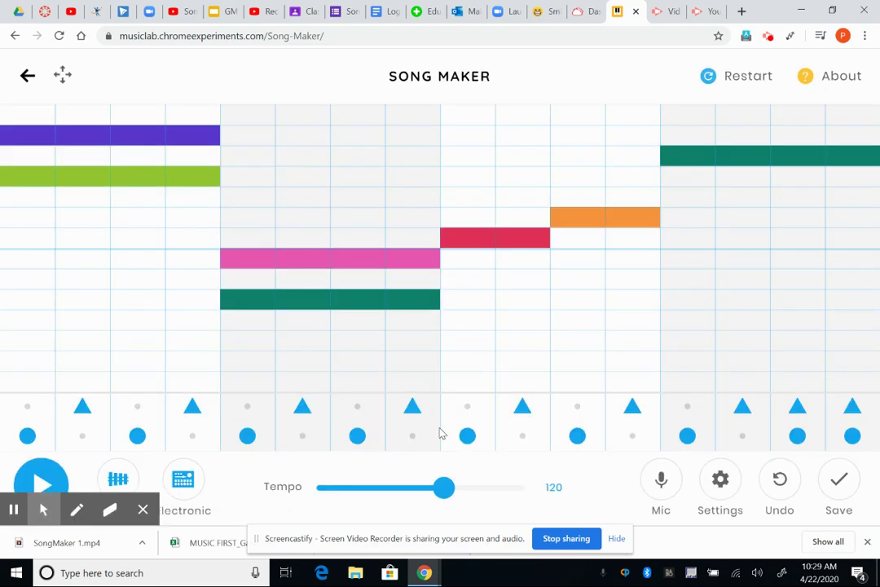
# Step: Save the song, copy its link, and open SongMaker Form #2 from Weekly Music Work
pyautogui.click(840, 483)
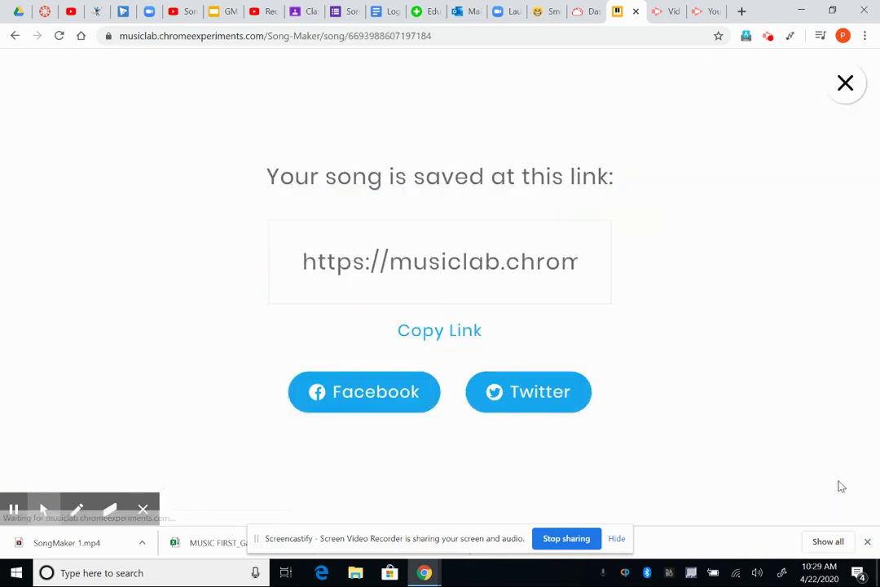
pyautogui.click(435, 338)
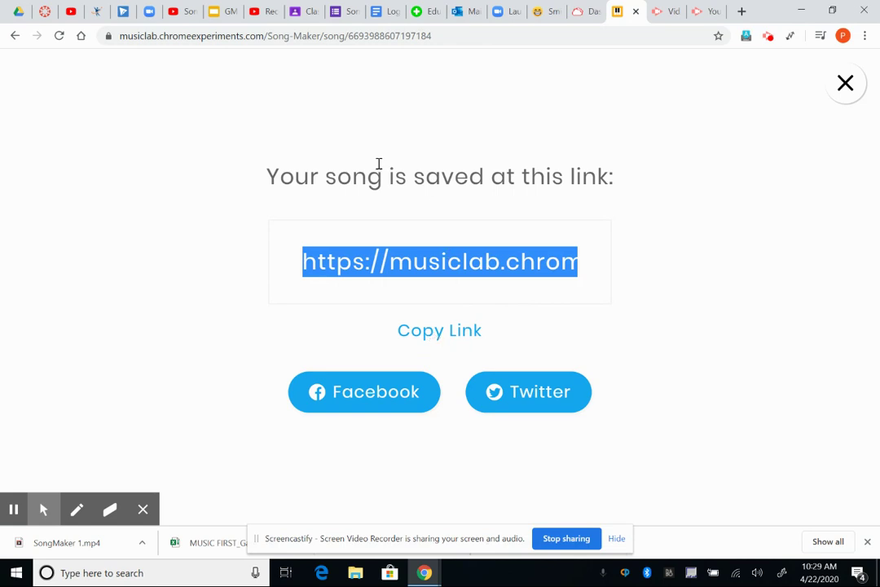
pyautogui.click(309, 15)
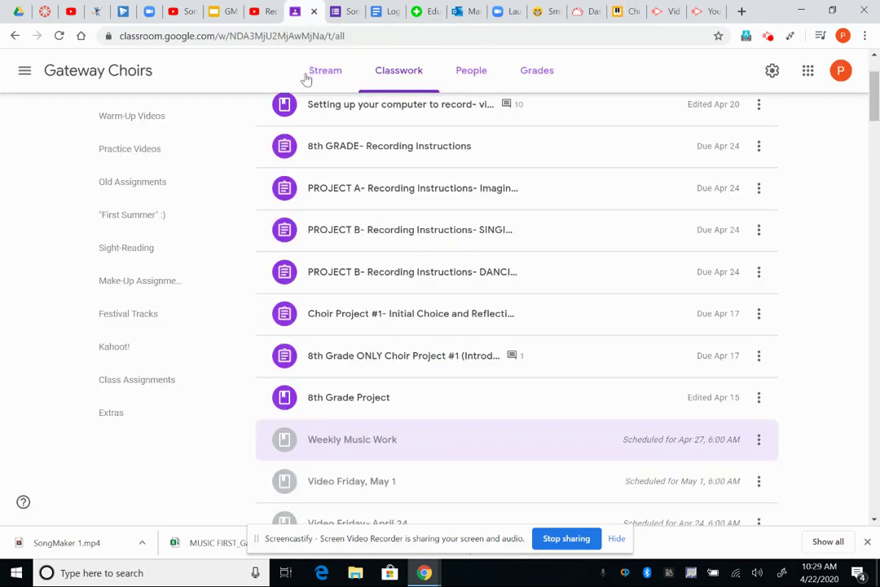
pyautogui.scroll(-3, 411, 273)
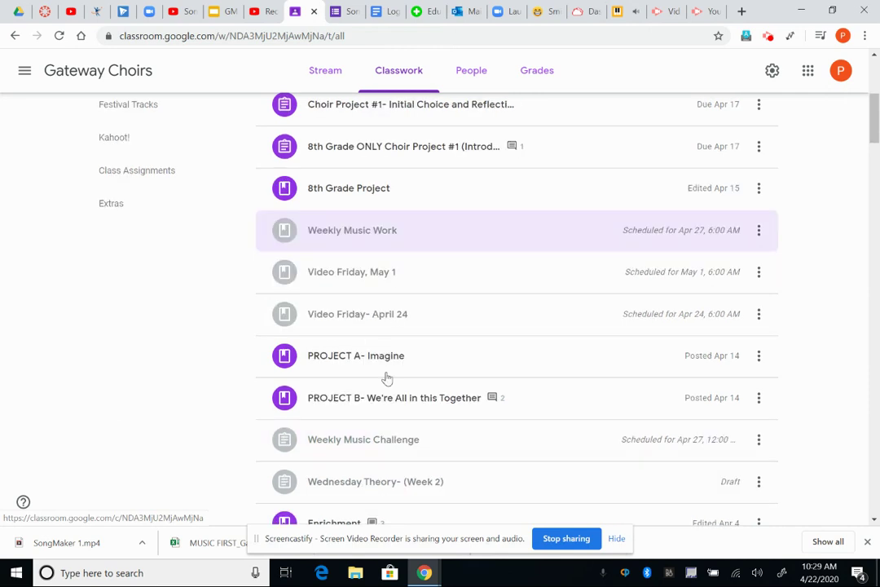
pyautogui.click(371, 232)
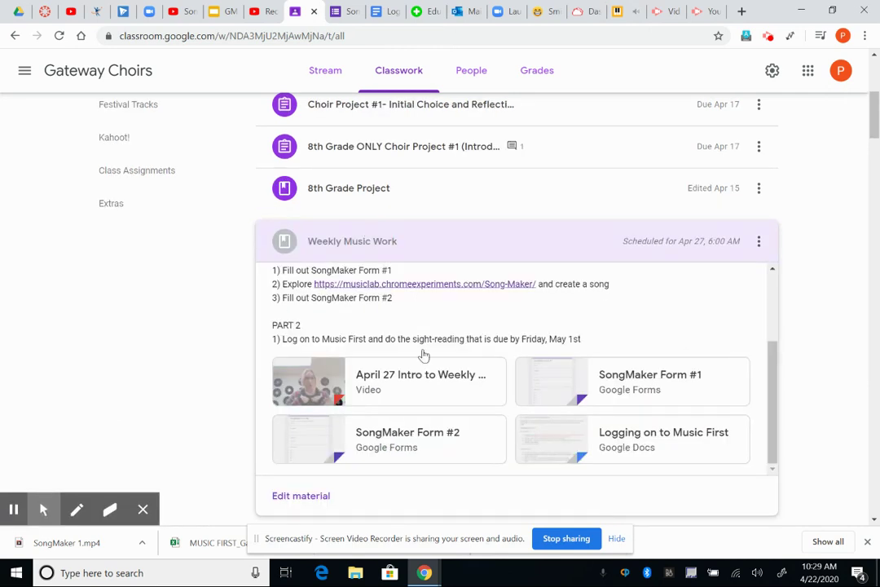
pyautogui.click(417, 442)
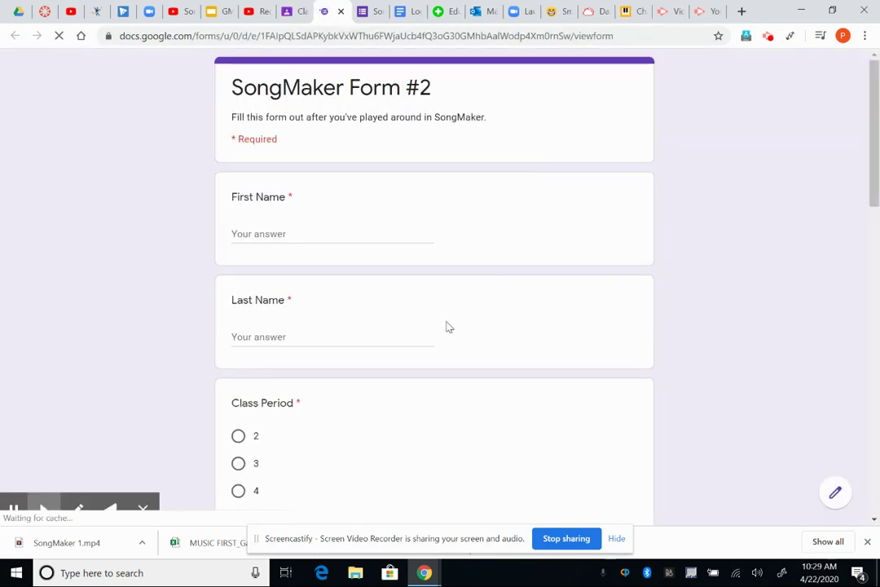
# Step: Edit SongMaker Form #2 and select its final required song-link question
pyautogui.scroll(-15, 448, 326)
pyautogui.scroll(-2, 448, 326)
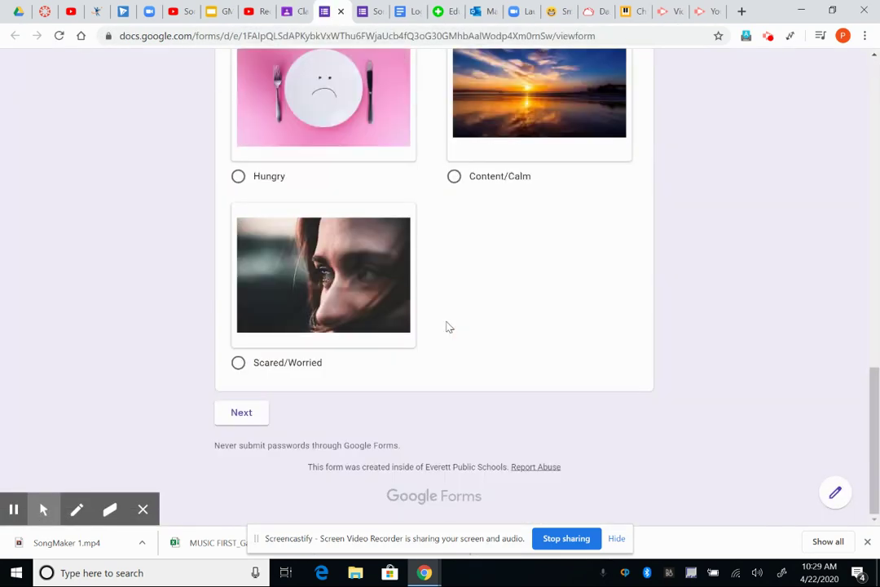
pyautogui.click(835, 493)
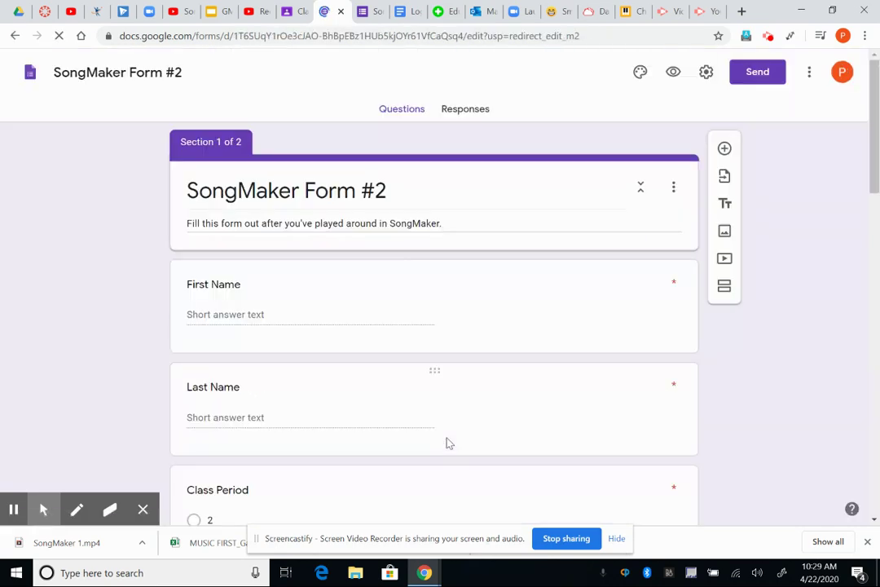
pyautogui.scroll(-10, 447, 443)
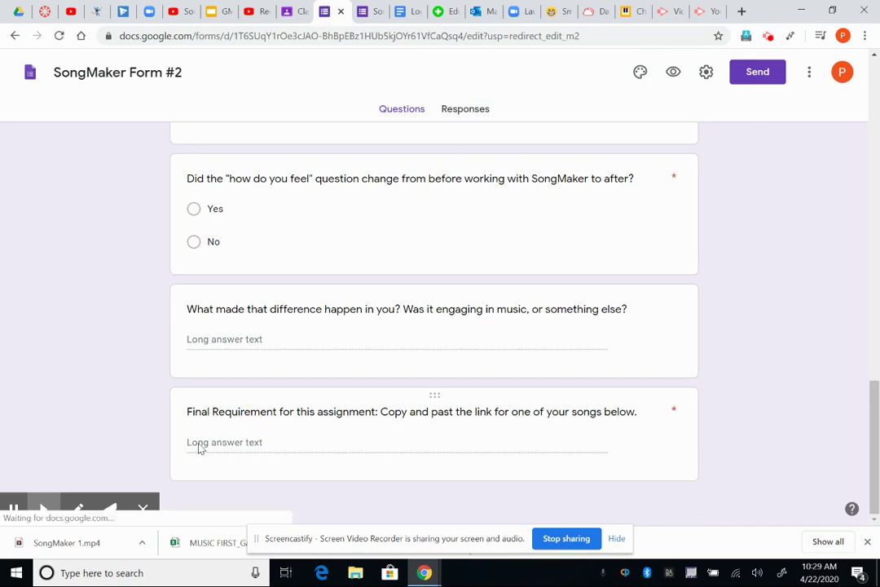
pyautogui.scroll(-10, 308, 421)
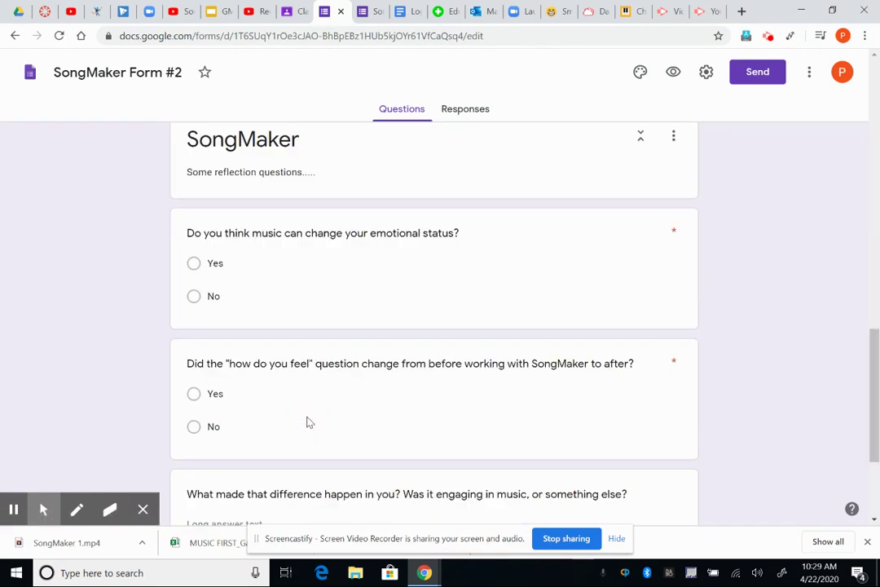
pyautogui.click(239, 450)
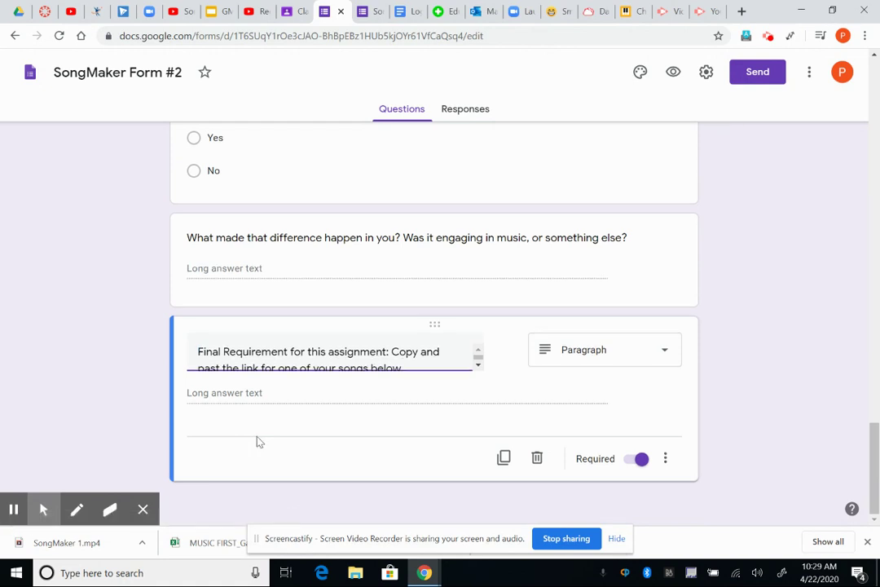
pyautogui.click(750, 431)
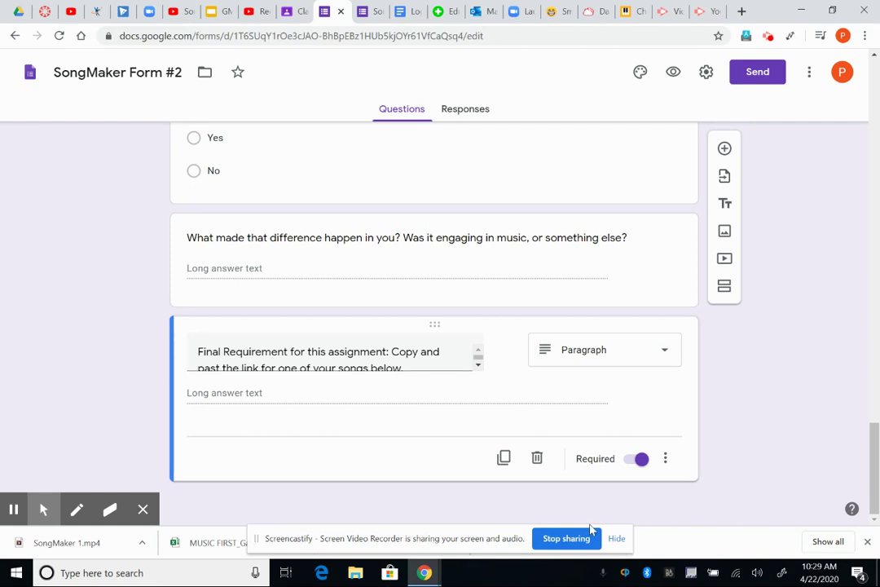
pyautogui.click(631, 12)
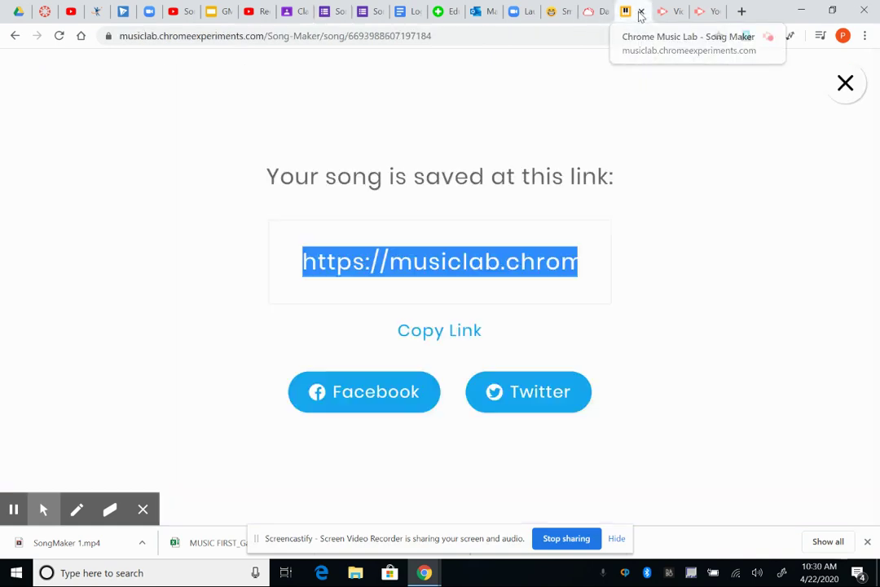
# Step: Close the saved-link dialog to show the four-bar song grid at tempo 120
pyautogui.click(846, 83)
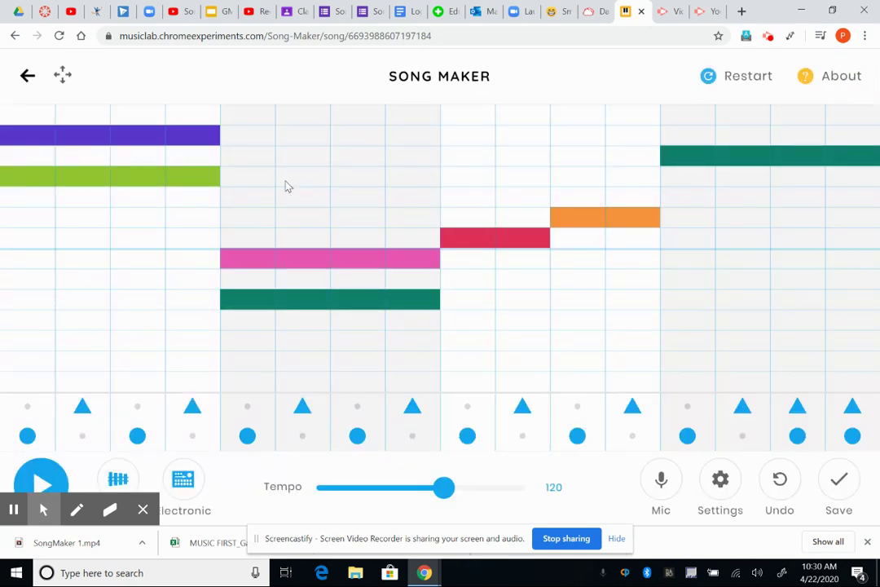